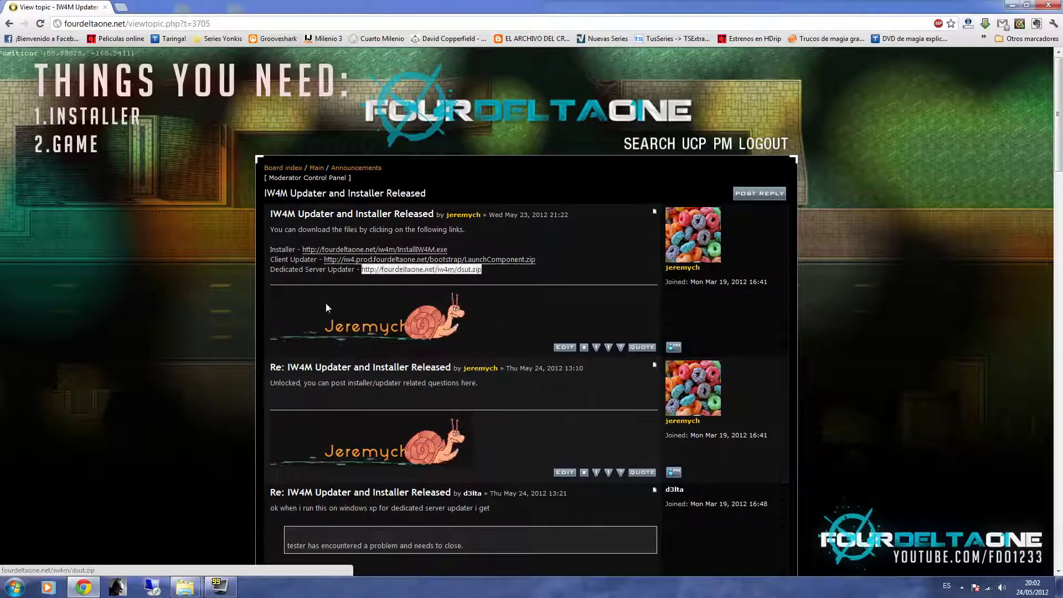
- Download InstallIW4M.exe from the forum post and run it past the security warning
{"action": "mouse_move", "coordinate": [184, 588]}
{"action": "left_click", "coordinate": [249, 532]}
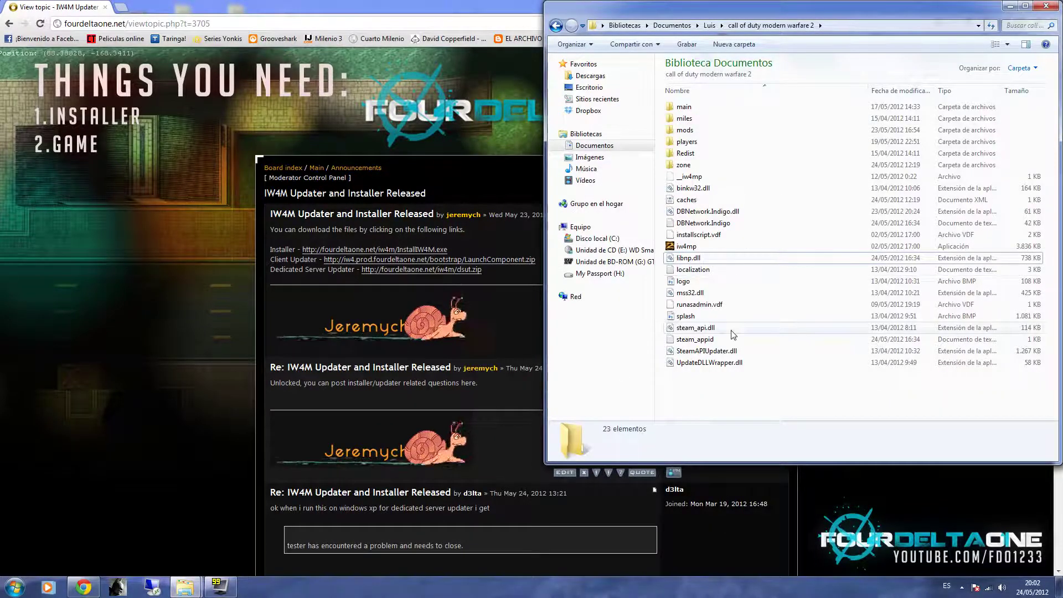
{"action": "left_click", "coordinate": [155, 286]}
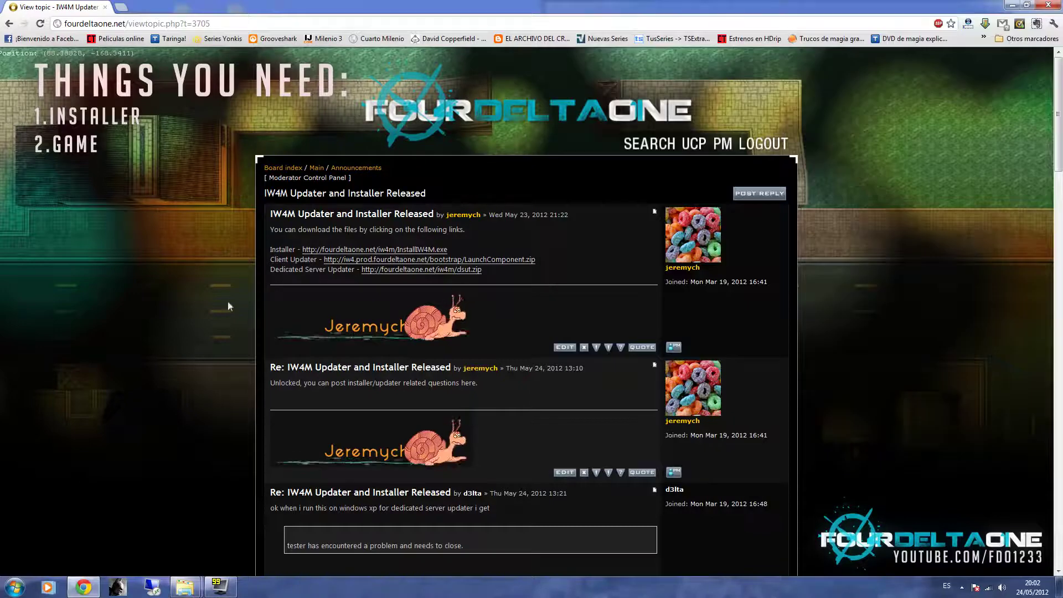
{"action": "left_click", "coordinate": [406, 250]}
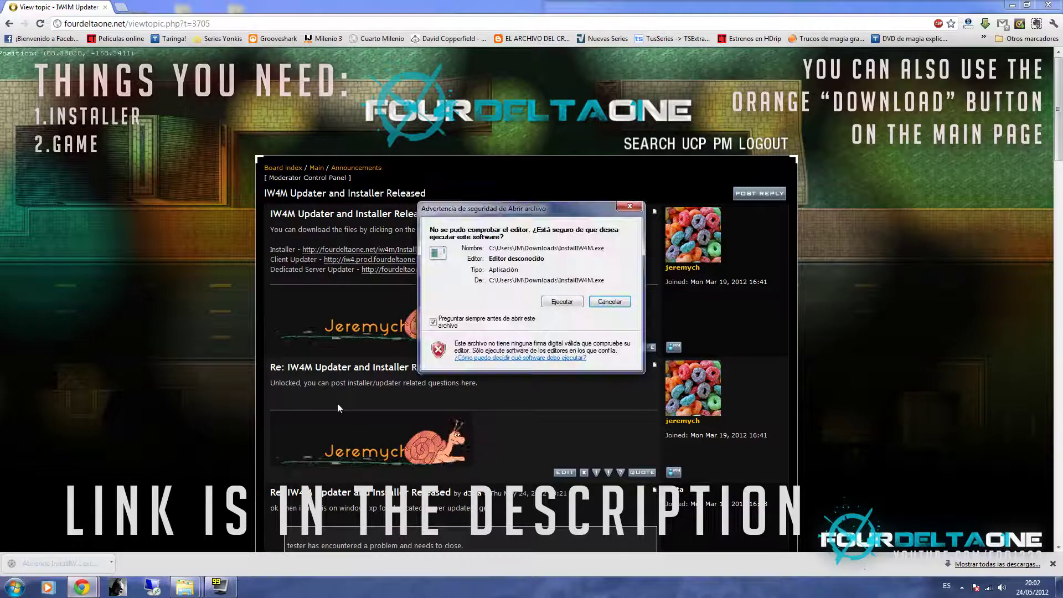
{"action": "left_click", "coordinate": [557, 303]}
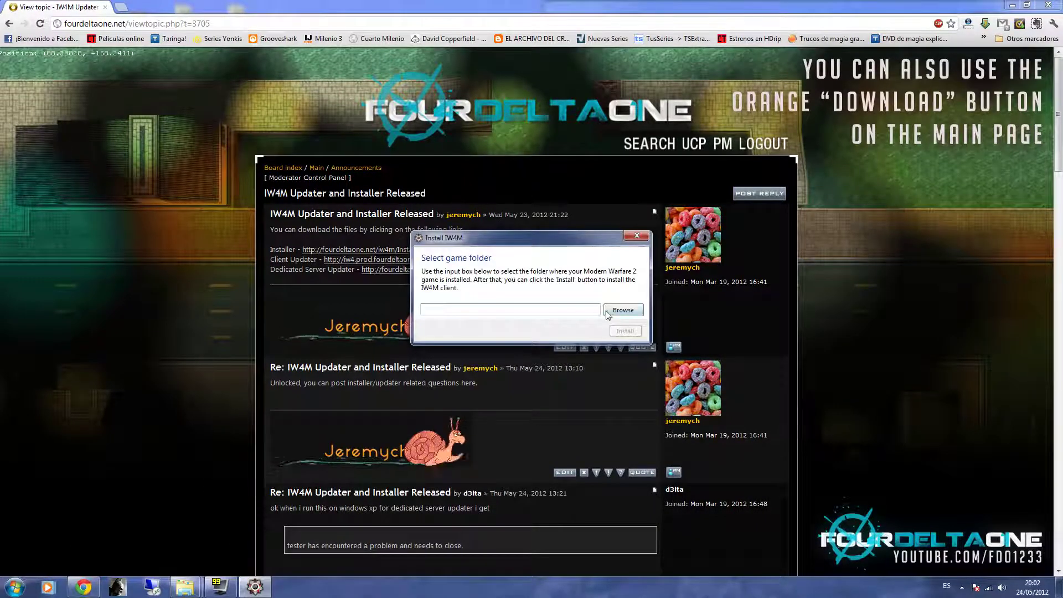
- Install IW4M into the Documentos\Luis\call of duty modern warfare 2 folder
{"action": "left_click", "coordinate": [616, 311]}
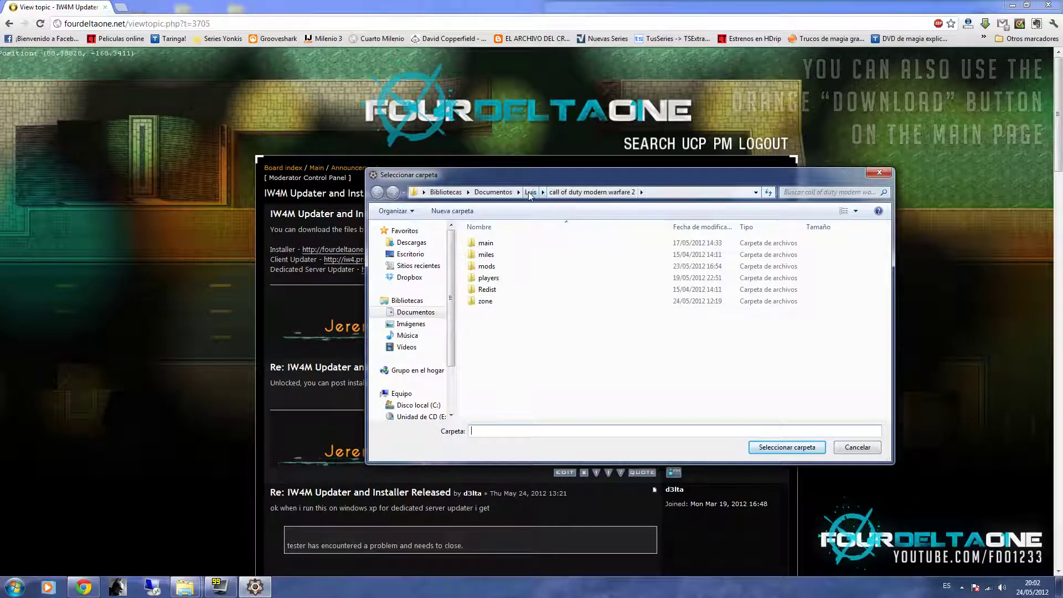
{"action": "left_click", "coordinate": [493, 192]}
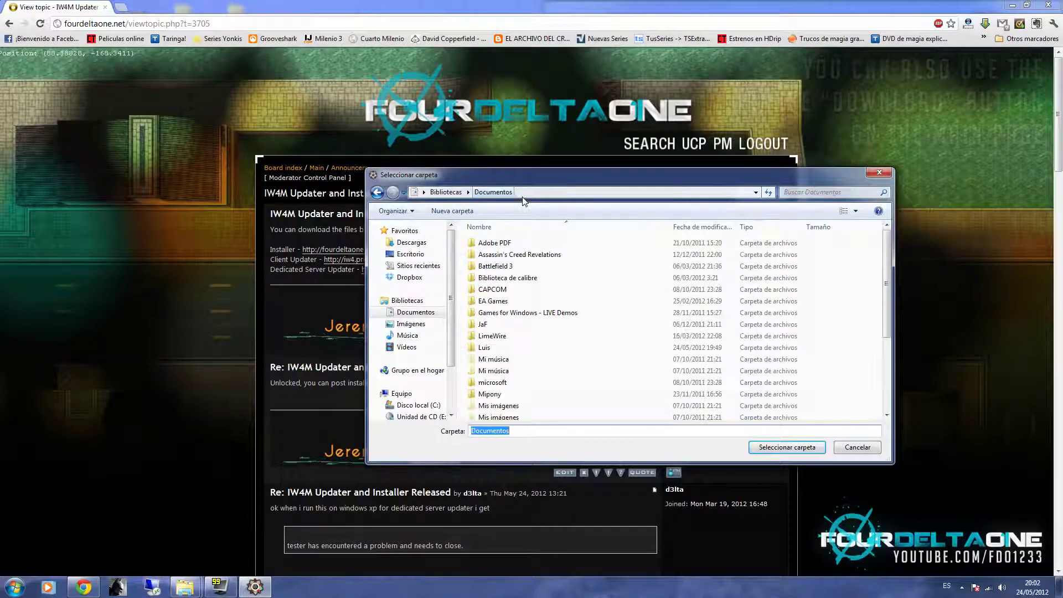
{"action": "double_click", "coordinate": [484, 347]}
{"action": "double_click", "coordinate": [515, 289]}
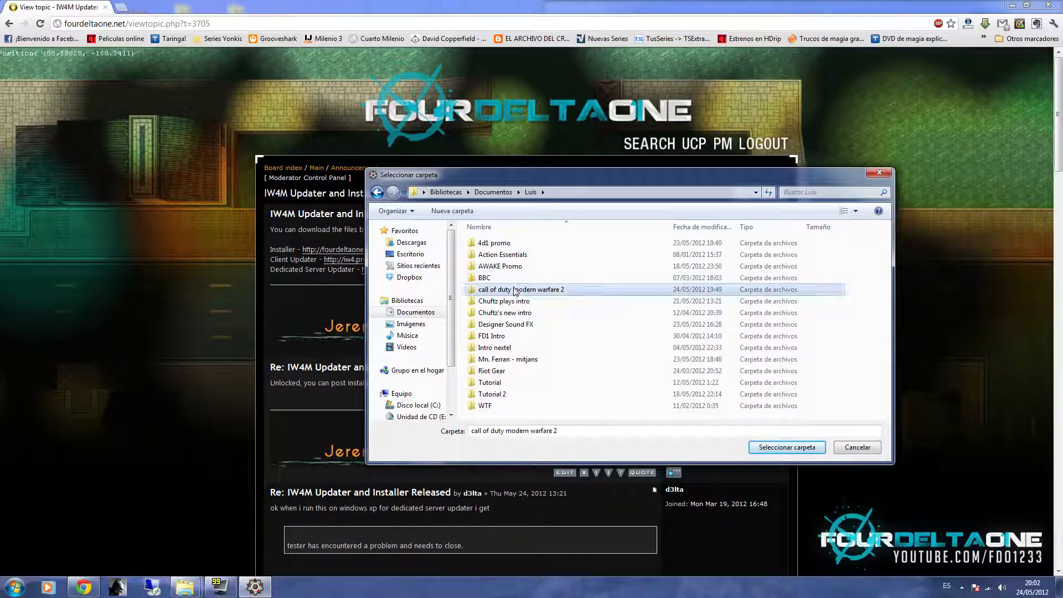
{"action": "left_click", "coordinate": [767, 448]}
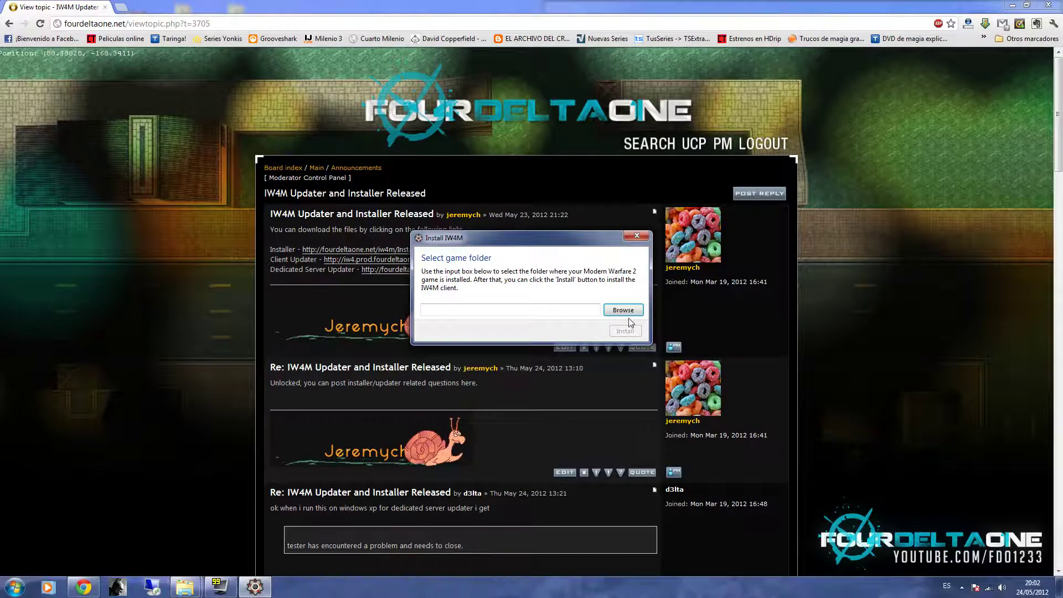
{"action": "left_click", "coordinate": [626, 332]}
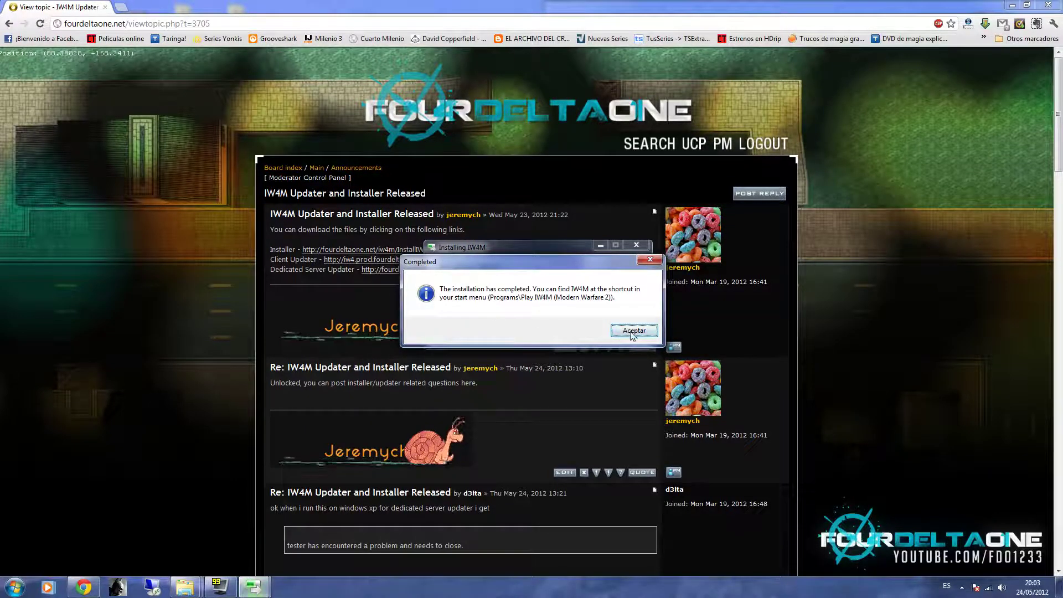
- Acknowledge the Completed notice, close the installer, and bring up the Start menu
{"action": "left_click", "coordinate": [633, 331]}
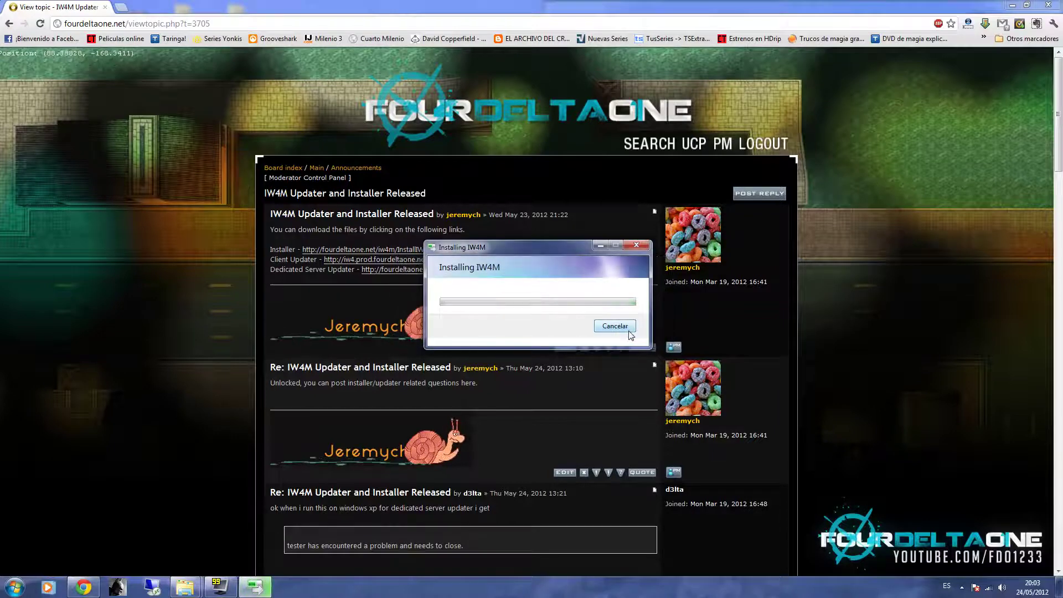
{"action": "left_click", "coordinate": [629, 330]}
{"action": "left_click", "coordinate": [14, 587]}
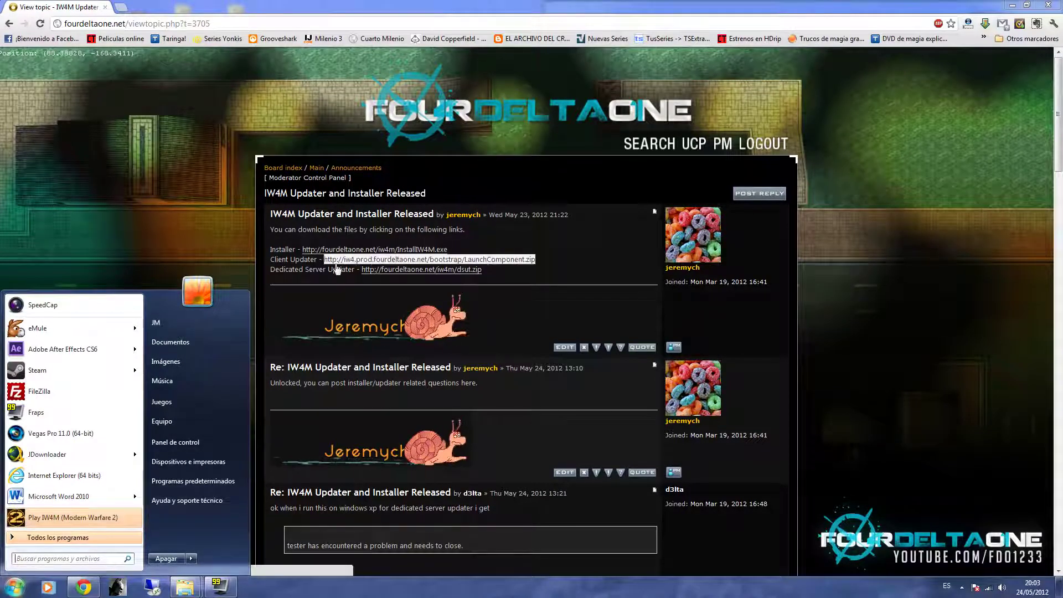
- Launch the Play IW4M (Modern Warfare 2) shortcut from the Start menu
{"action": "left_click", "coordinate": [72, 515]}
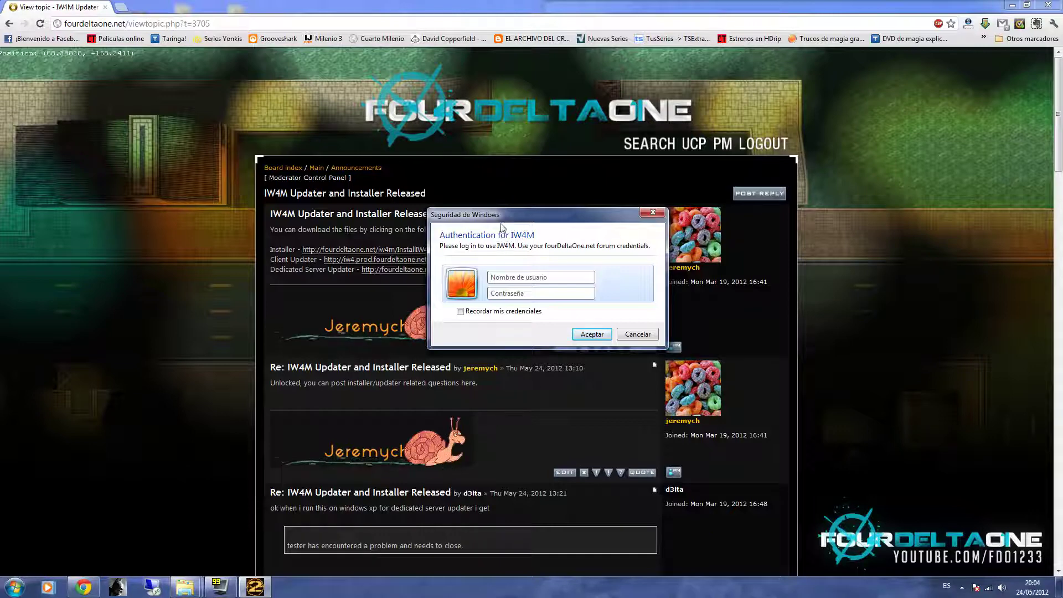
- Log in with forum credentials, with Recordar mis credenciales ticked
{"action": "left_click_drag", "start_coordinate": [511, 221], "coordinate": [467, 221]}
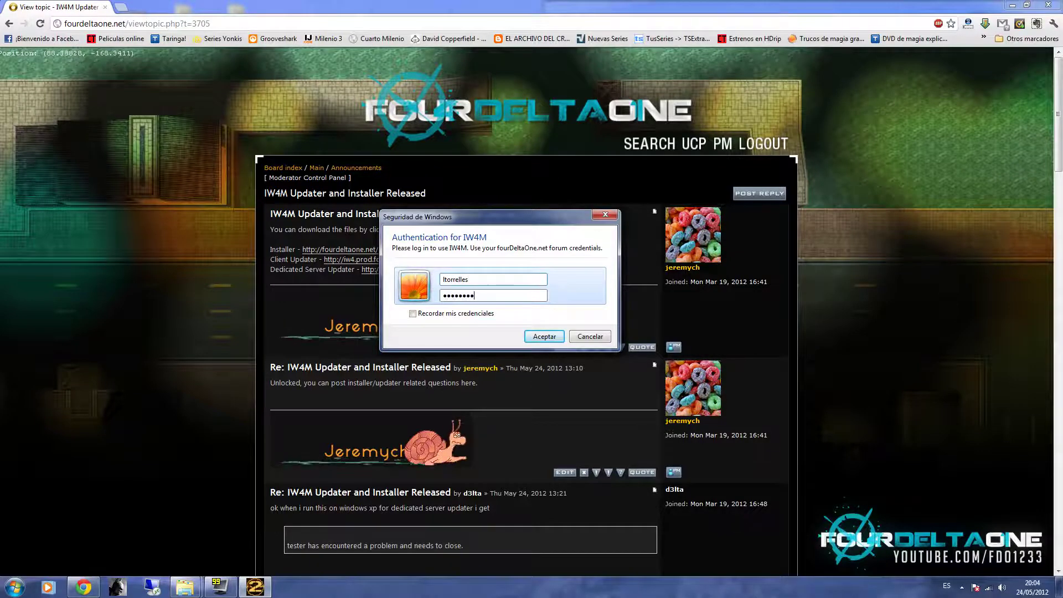
{"action": "left_click", "coordinate": [440, 319]}
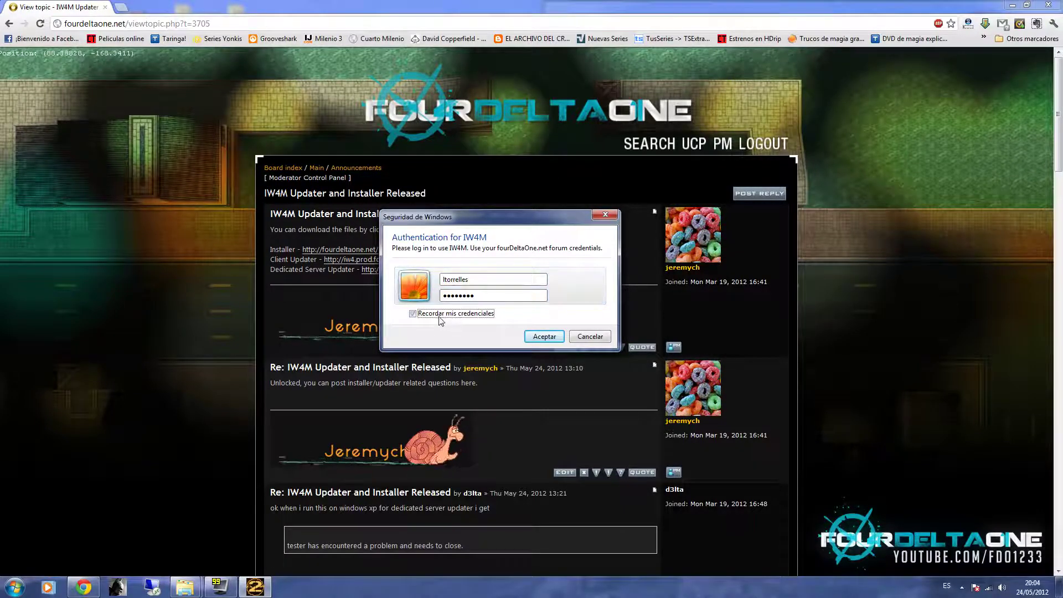
{"action": "left_click", "coordinate": [541, 340]}
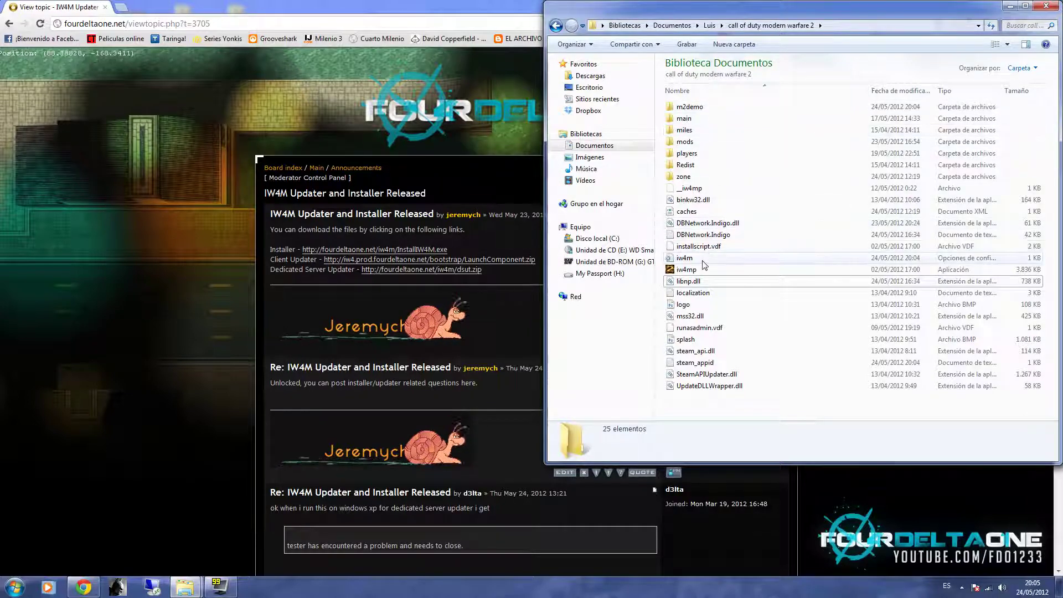
{"action": "mouse_move", "coordinate": [686, 258]}
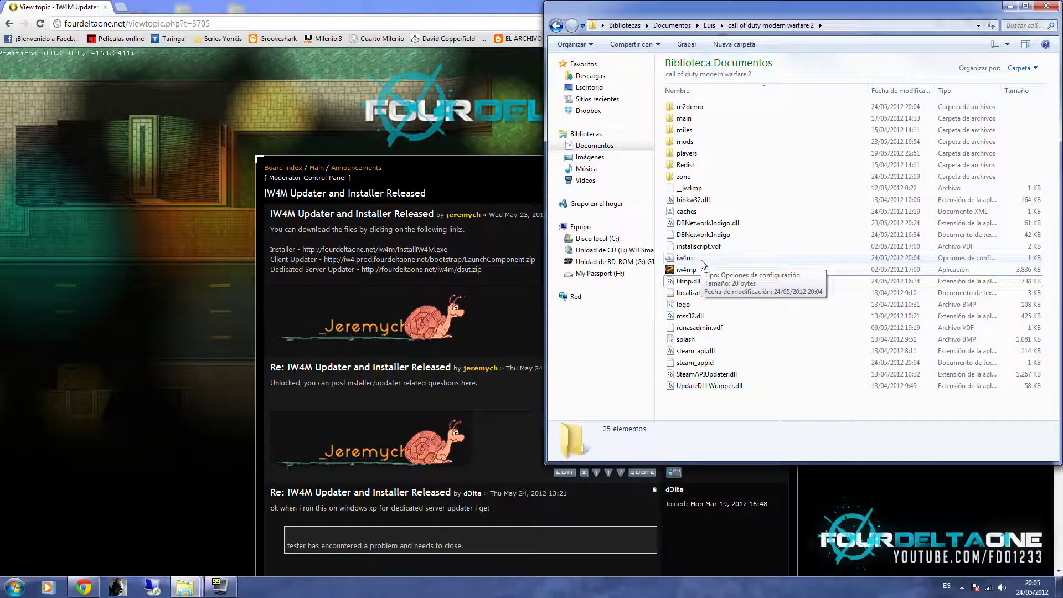
- Put Explorer's address bar into edit mode to replace the game folder path
{"action": "left_click", "coordinate": [837, 26]}
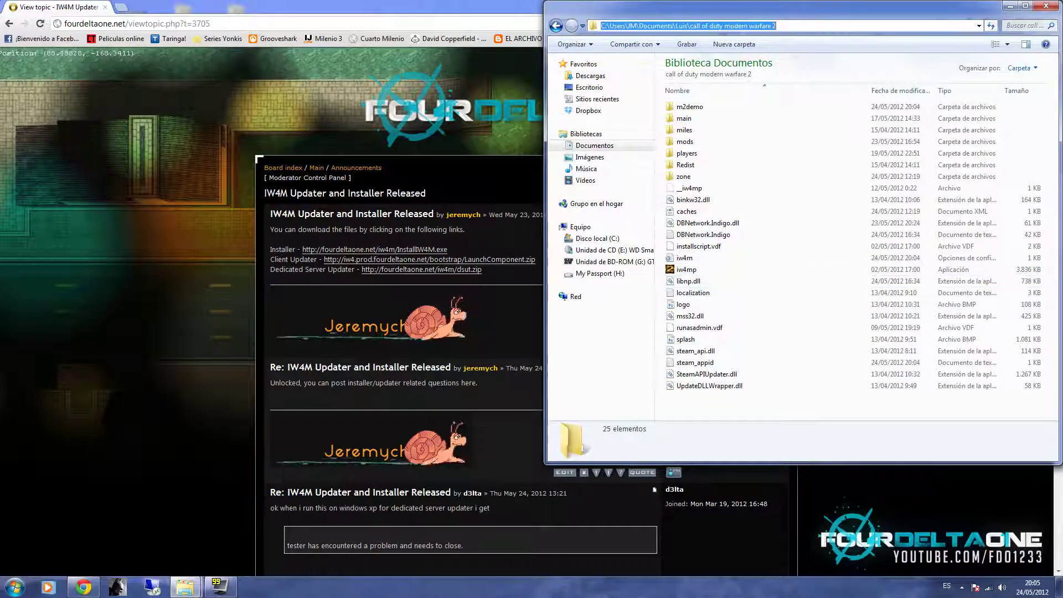
{"action": "type", "text": "%appdata%"}
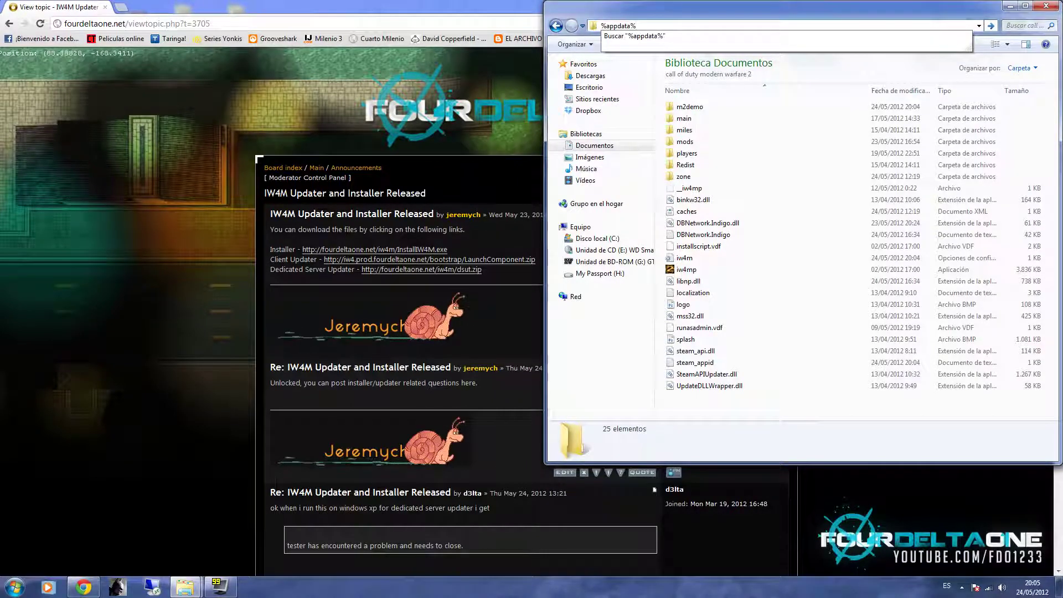
- Navigate from %appdata% up to AppData, then into Local\IW4M
{"action": "key", "text": "Return"}
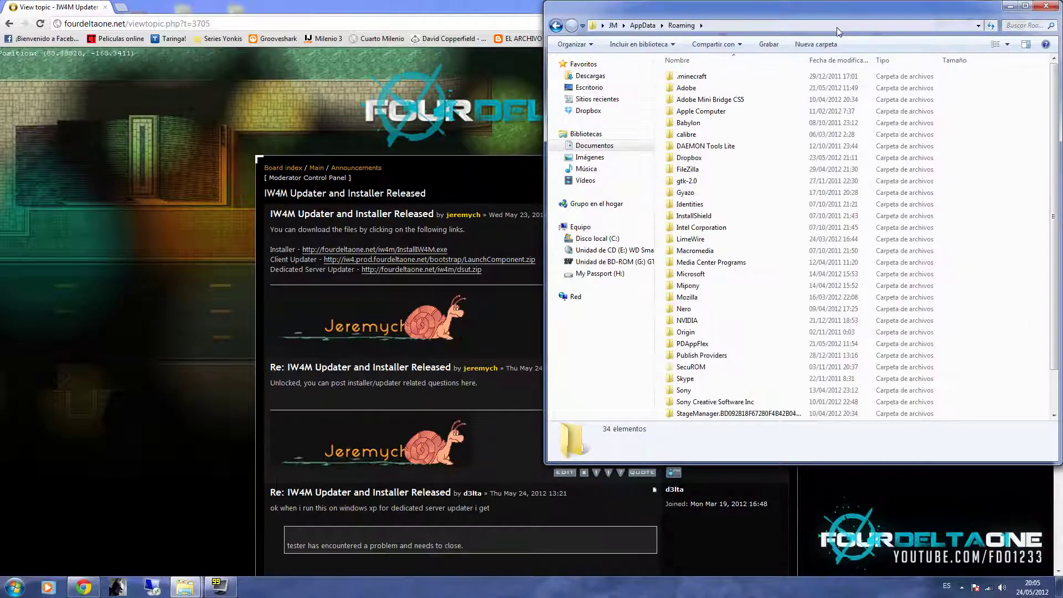
{"action": "key", "text": "alt+Up"}
{"action": "double_click", "coordinate": [723, 75]}
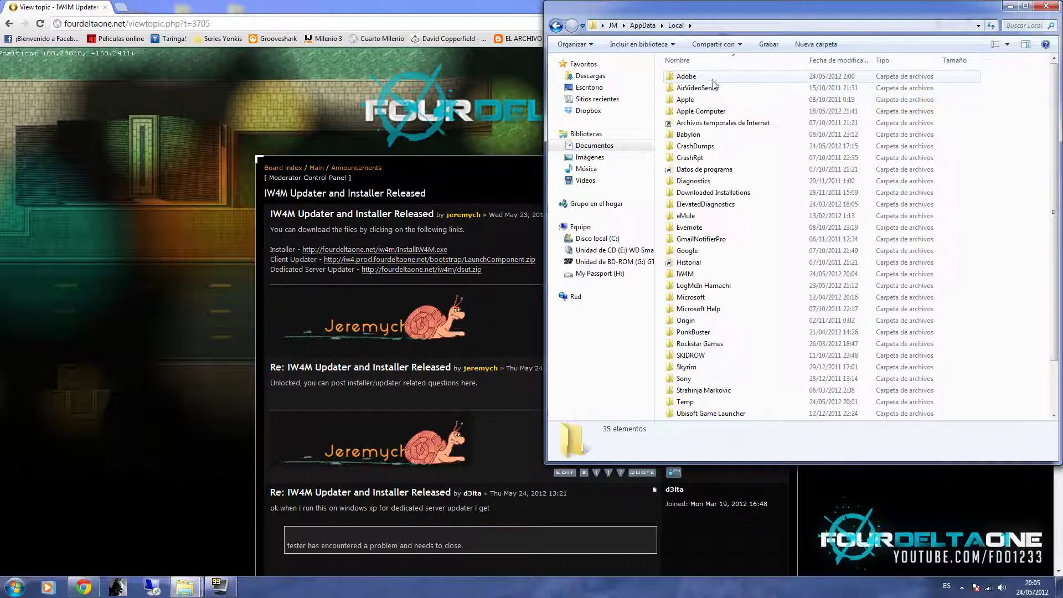
{"action": "double_click", "coordinate": [708, 274]}
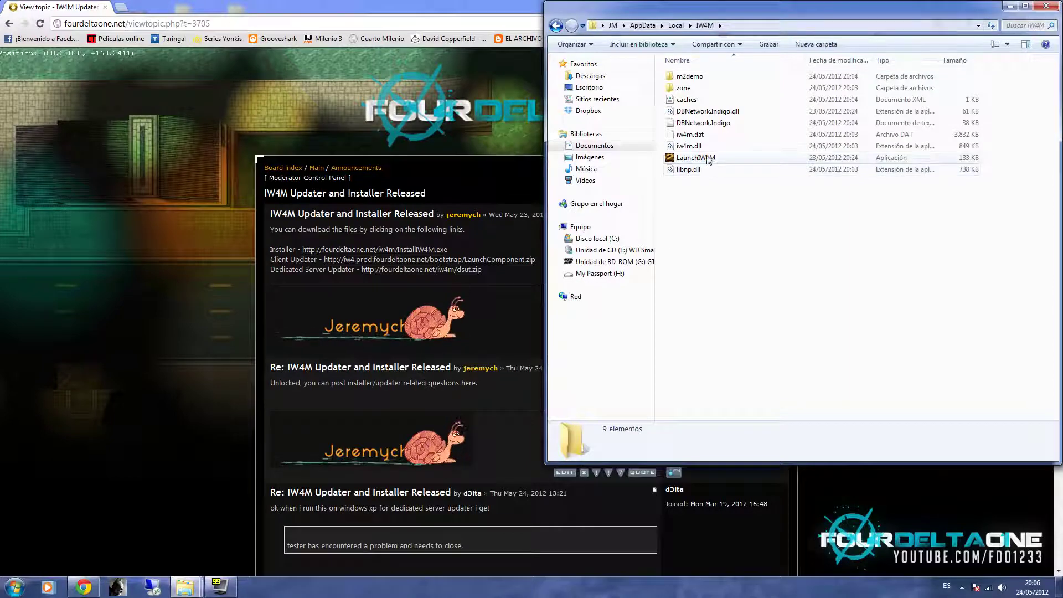
- Dismiss the Start menu and close the IW4M folder window, leaving Chrome's forum post showing
{"action": "left_click", "coordinate": [16, 587]}
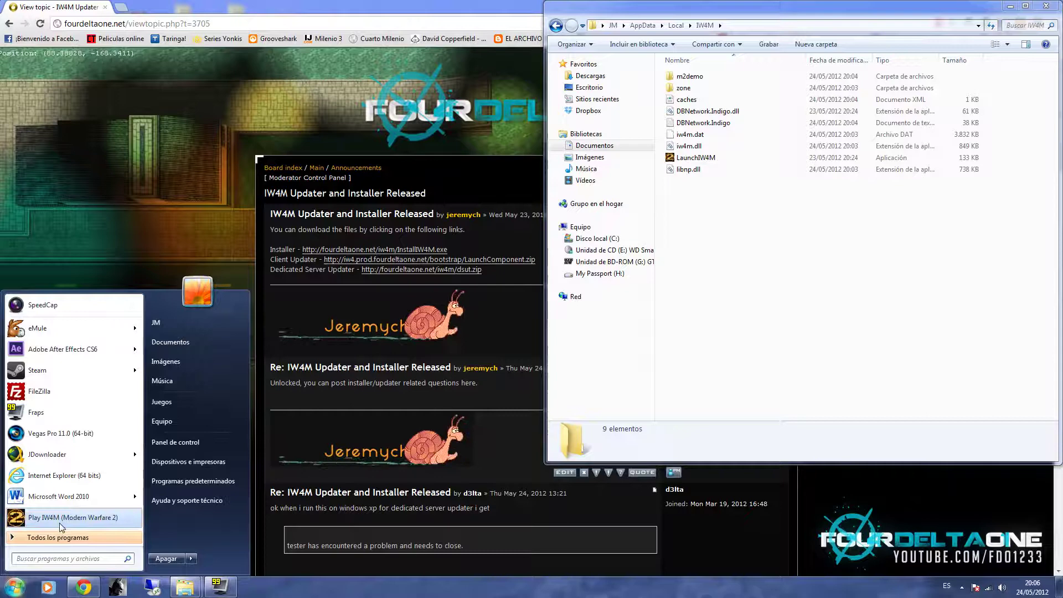
{"action": "left_click", "coordinate": [1010, 6]}
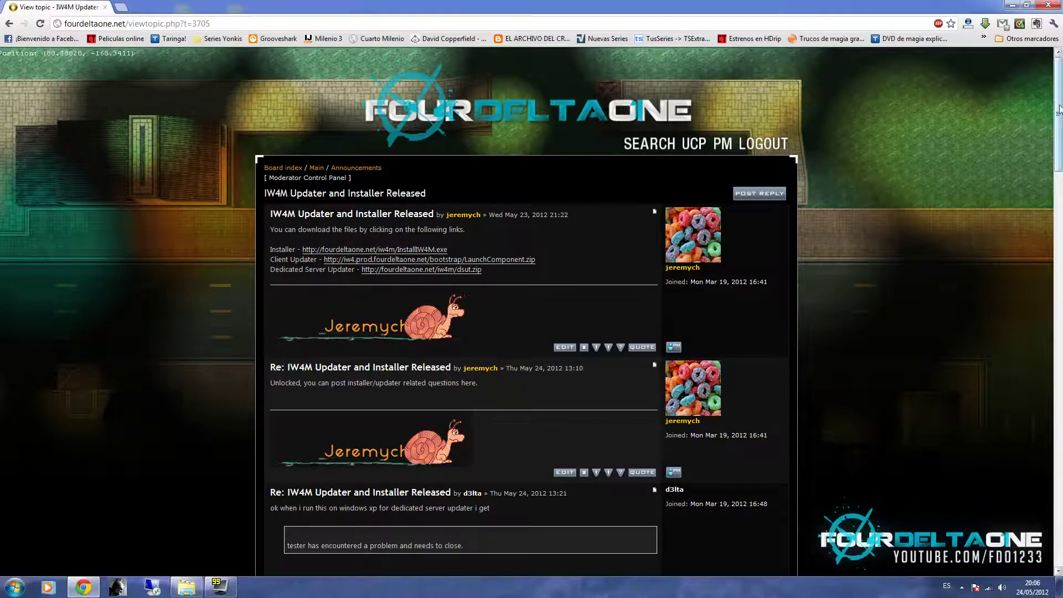
{"action": "left_click_drag", "start_coordinate": [1058, 106], "coordinate": [1057, 147]}
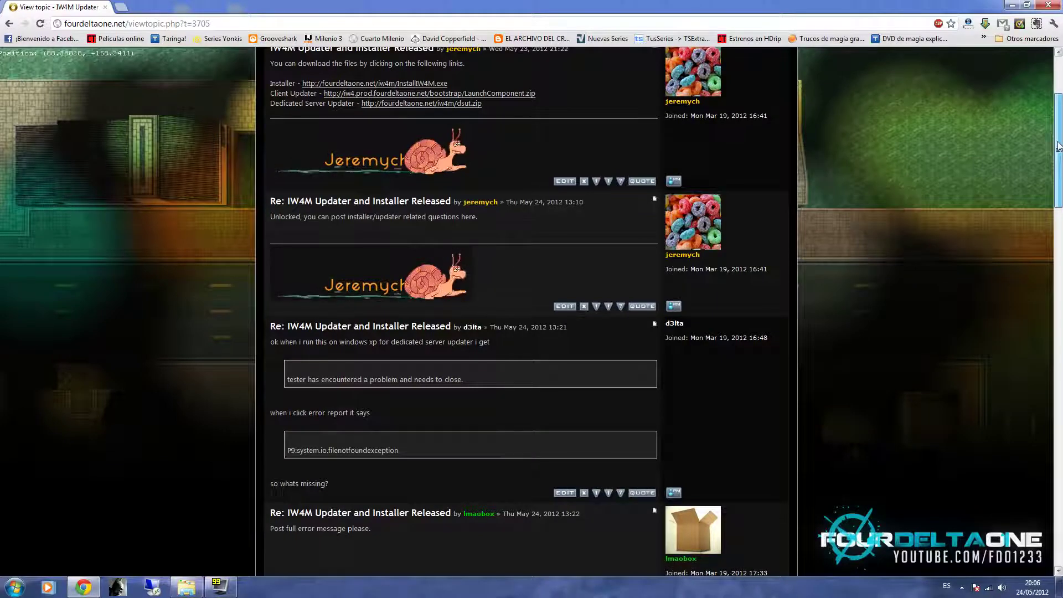
{"action": "mouse_move", "coordinate": [1057, 146]}
{"action": "left_mouse_down"}
{"action": "mouse_move", "coordinate": [1058, 176]}
{"action": "mouse_move", "coordinate": [1041, 97]}
{"action": "left_mouse_up"}
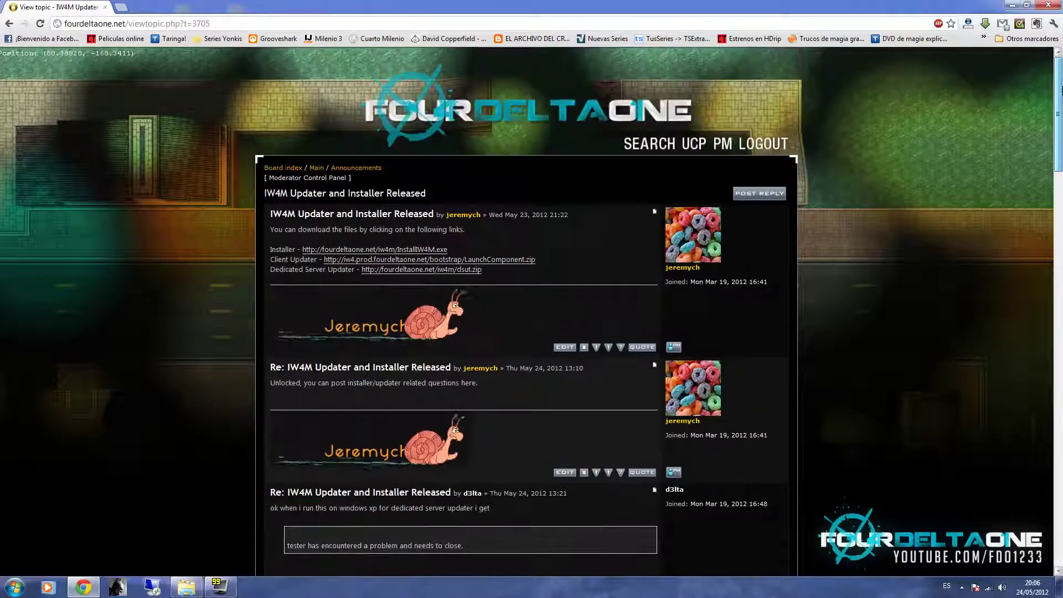